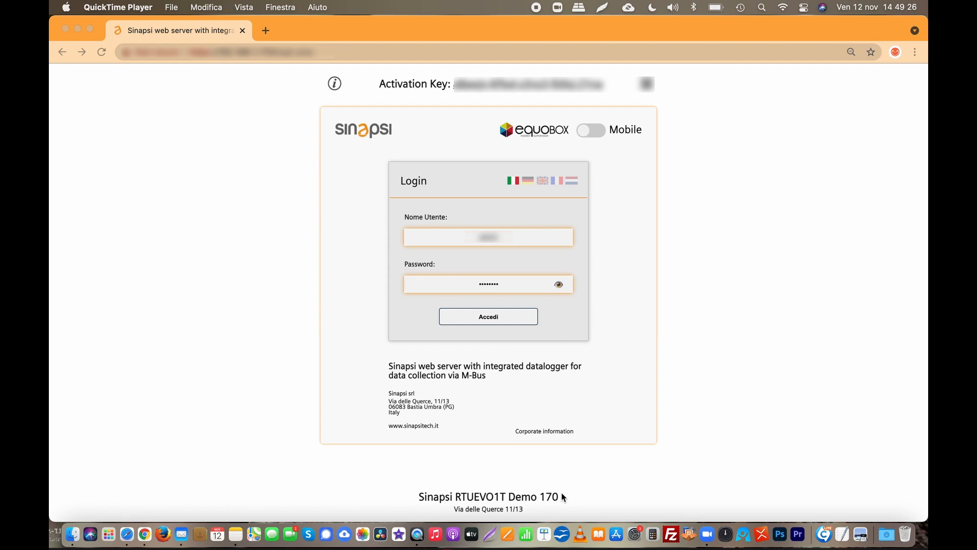
Step: Log in with the prefilled credentials and open the wireless device settings
click(491, 317)
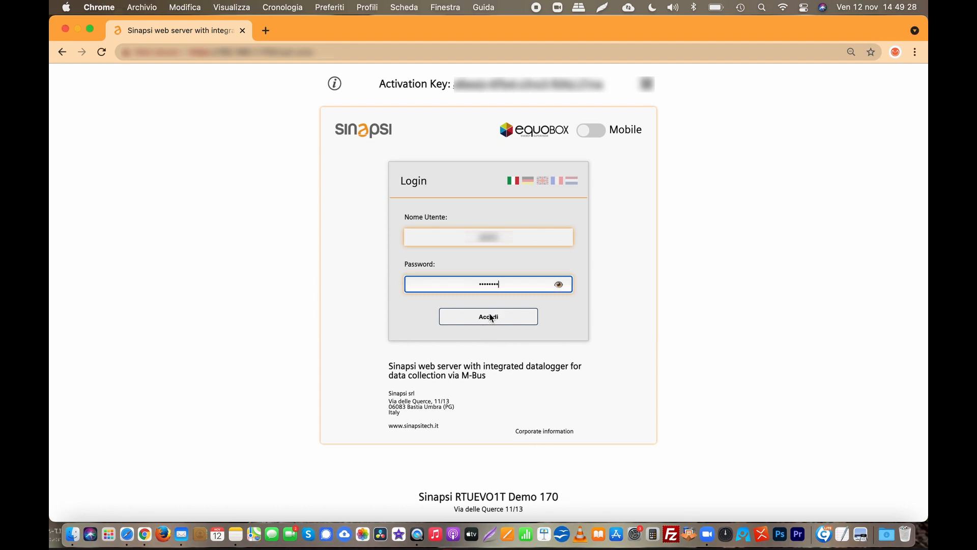
click(491, 317)
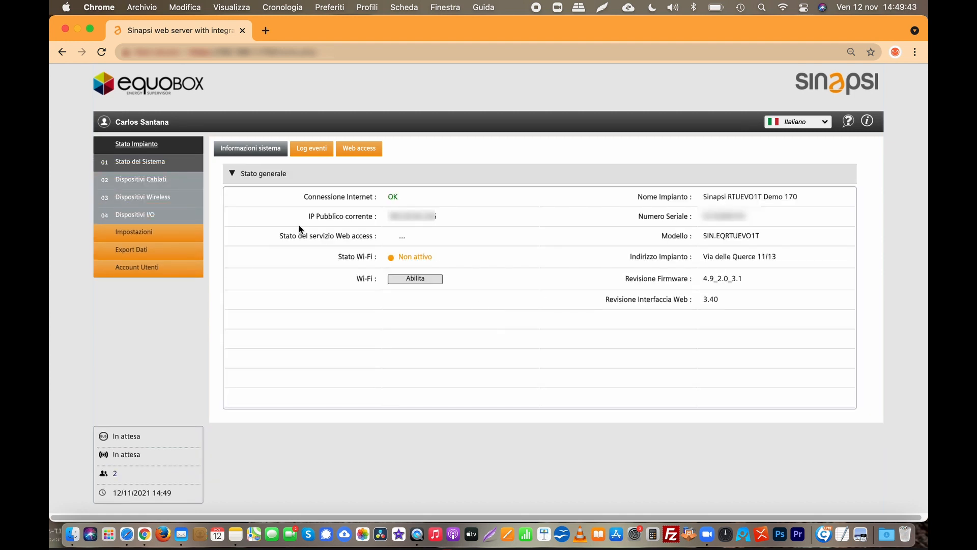
click(135, 232)
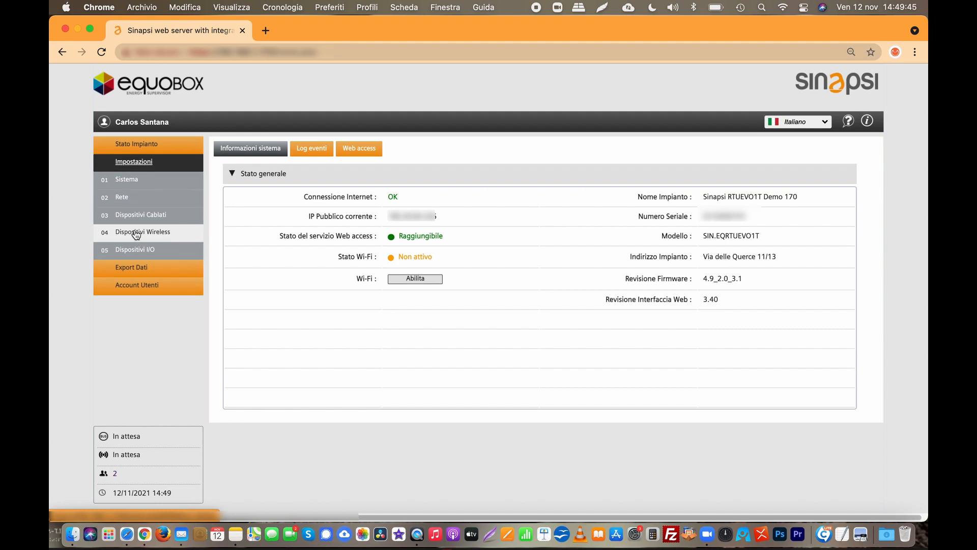
click(140, 231)
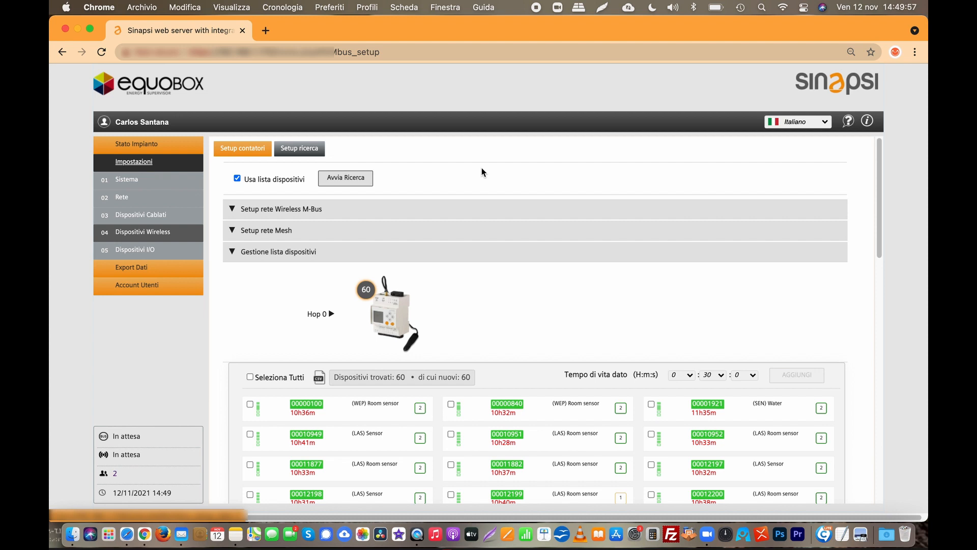
Step: Collapse the Hop 0 receiver's device list and inspect the repeaters at Hop 1 and Hop 2
scroll(484, 176, down, 3)
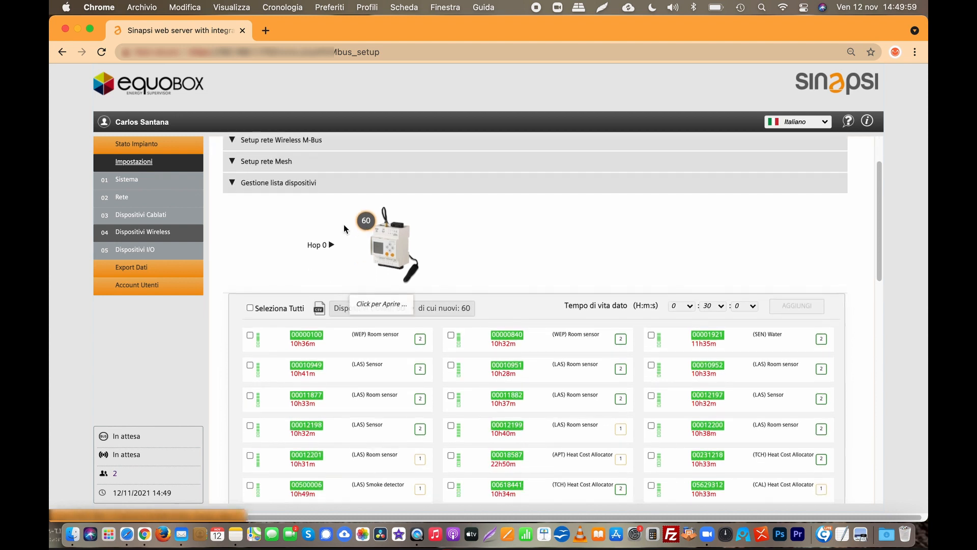
click(366, 221)
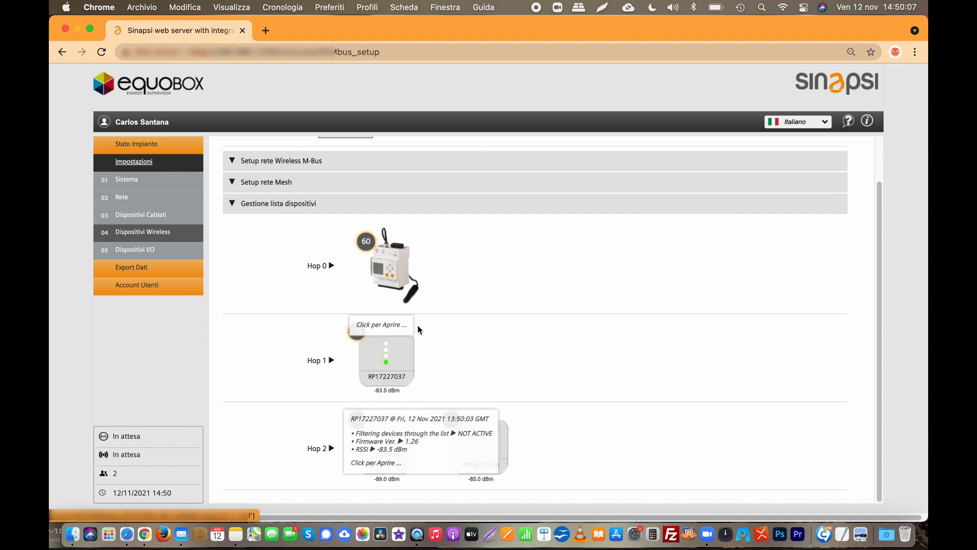
mouse_move(365, 453)
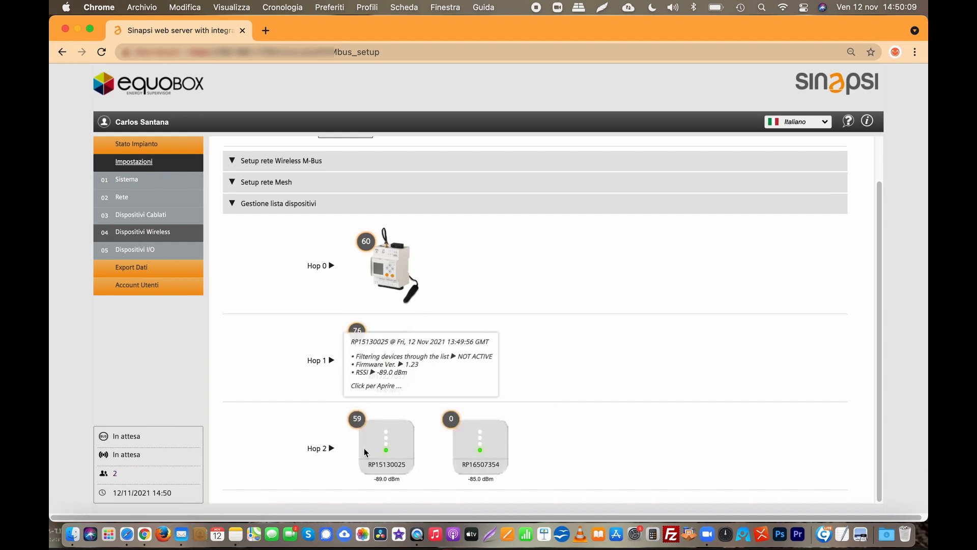
mouse_move(477, 410)
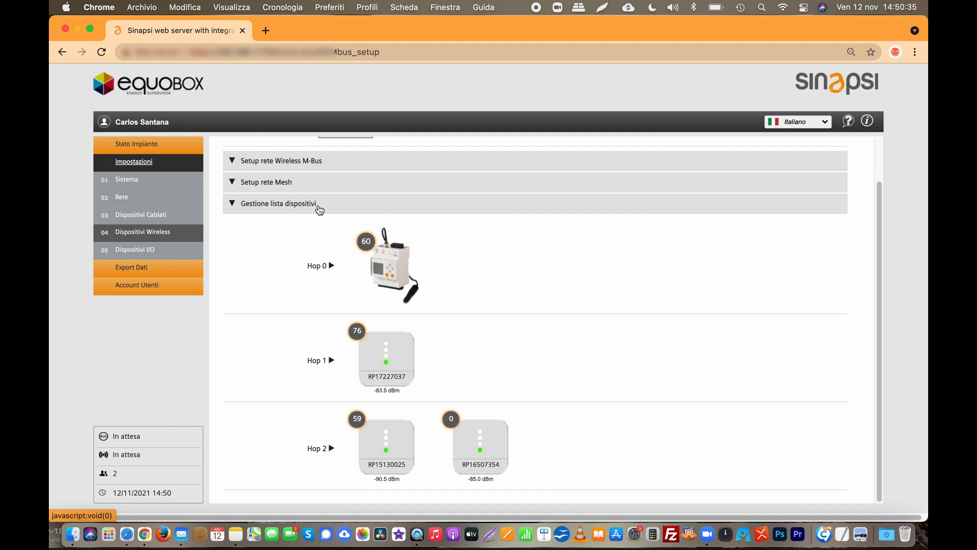
Step: Review the Wireless M-Bus network setup, including the available operating modes, and collapse it again
click(320, 161)
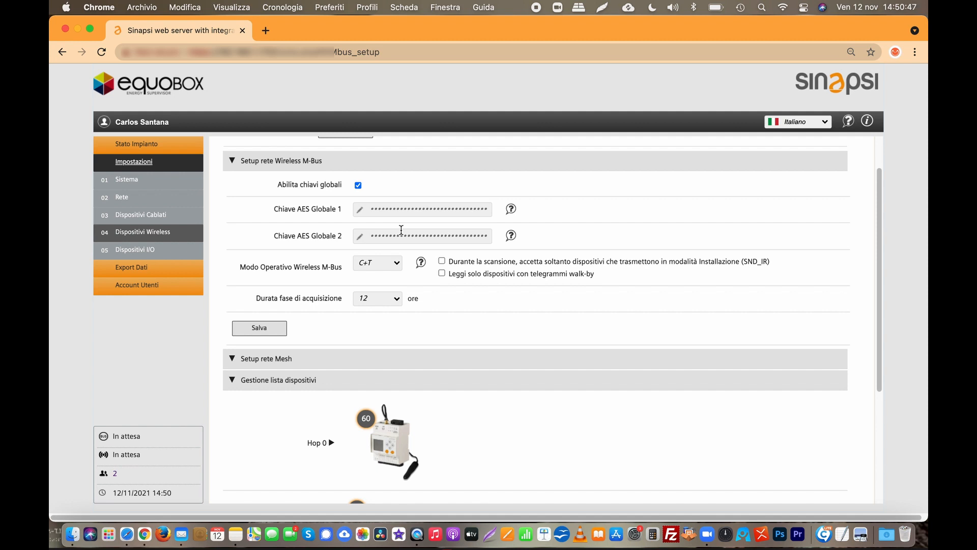
click(396, 263)
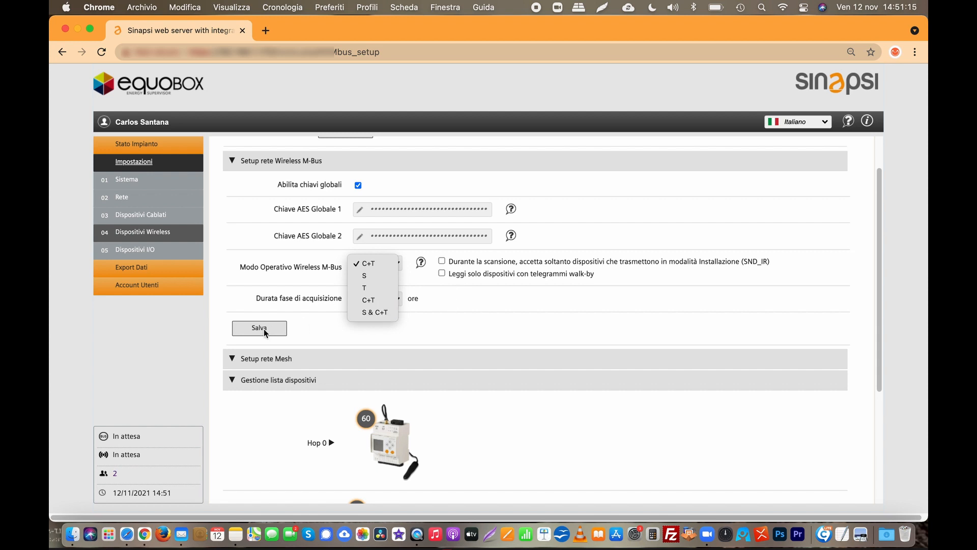
click(283, 167)
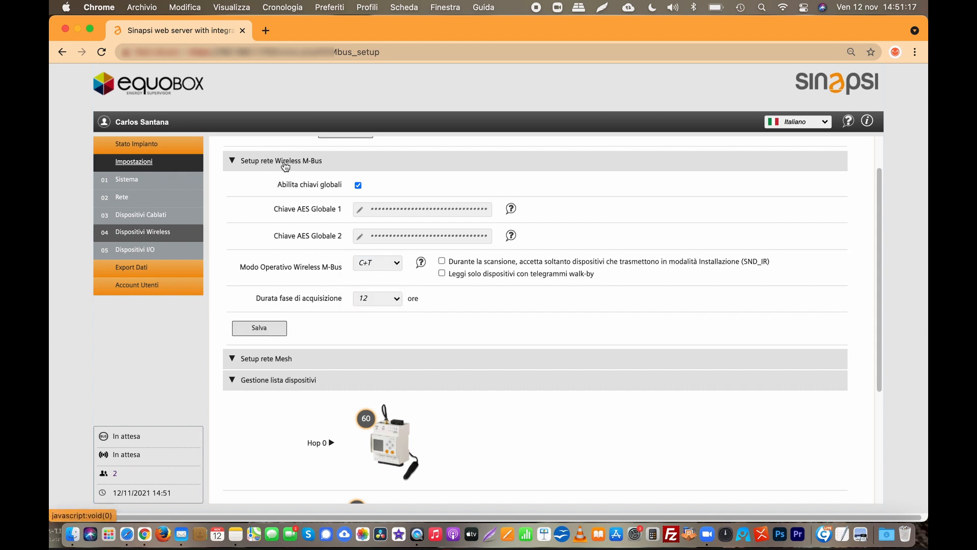
click(284, 162)
Step: Review the Mesh network setup and its available channels, leave the channel at 13, and collapse it again
click(287, 182)
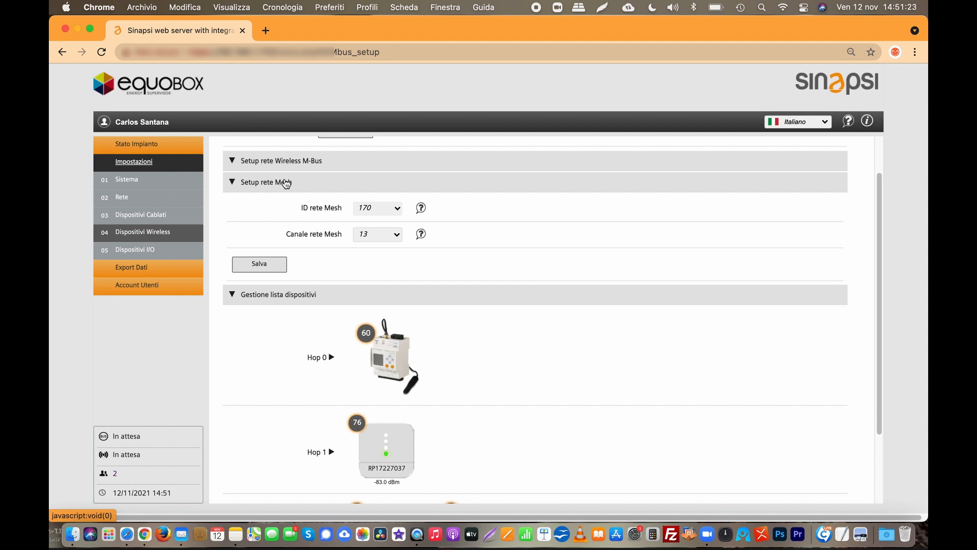
click(381, 235)
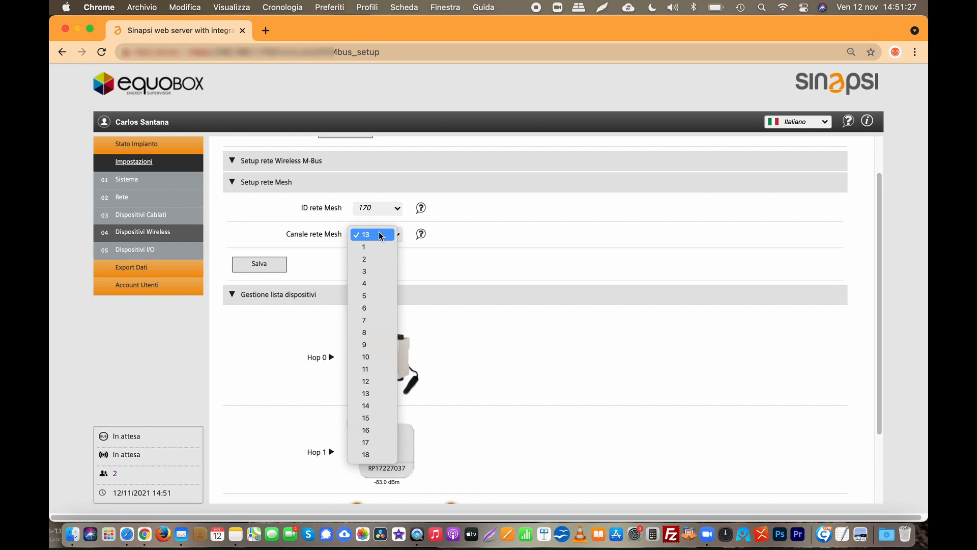
click(381, 234)
click(284, 296)
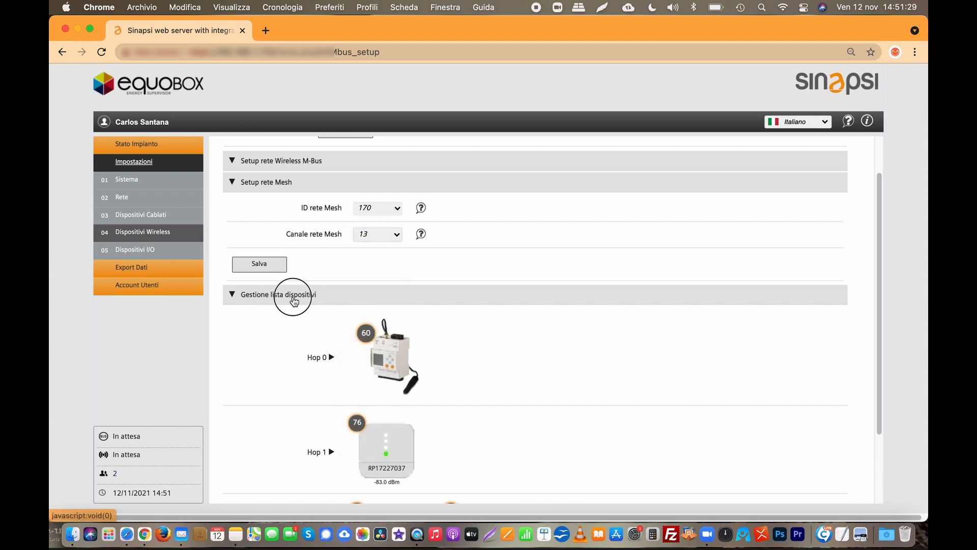
click(293, 183)
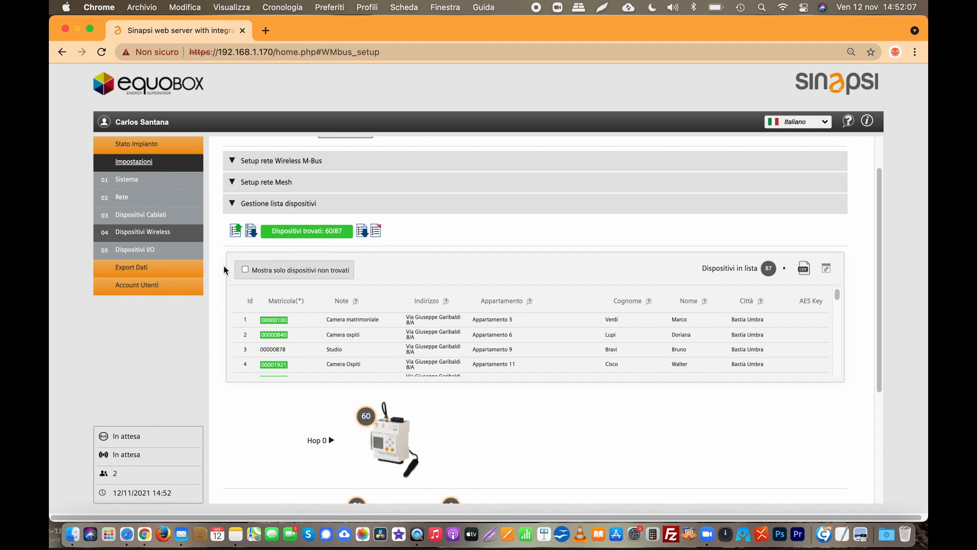
Step: Examine the managed wireless device list for serial numbers, notes, apartments and which devices are marked as found
scroll(324, 316, down, 2)
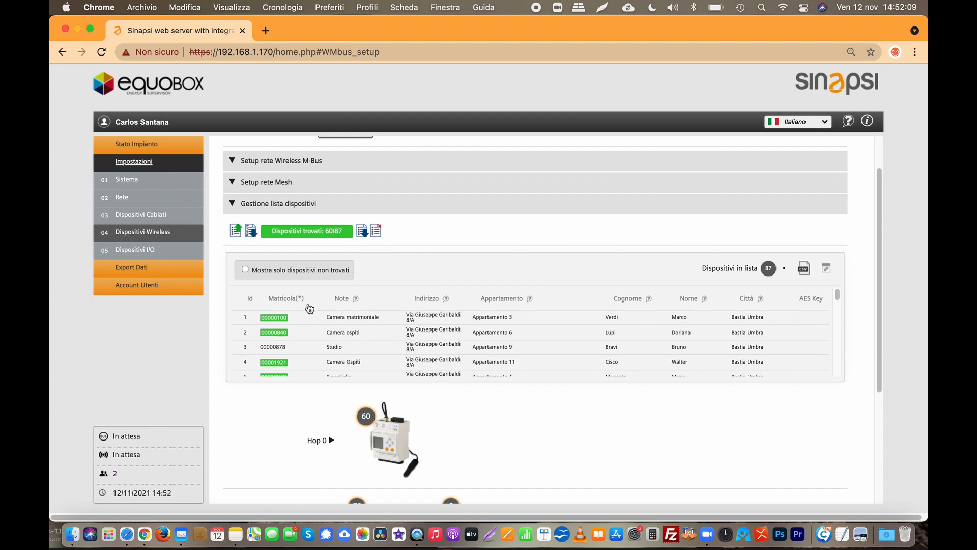
scroll(325, 316, down, 6)
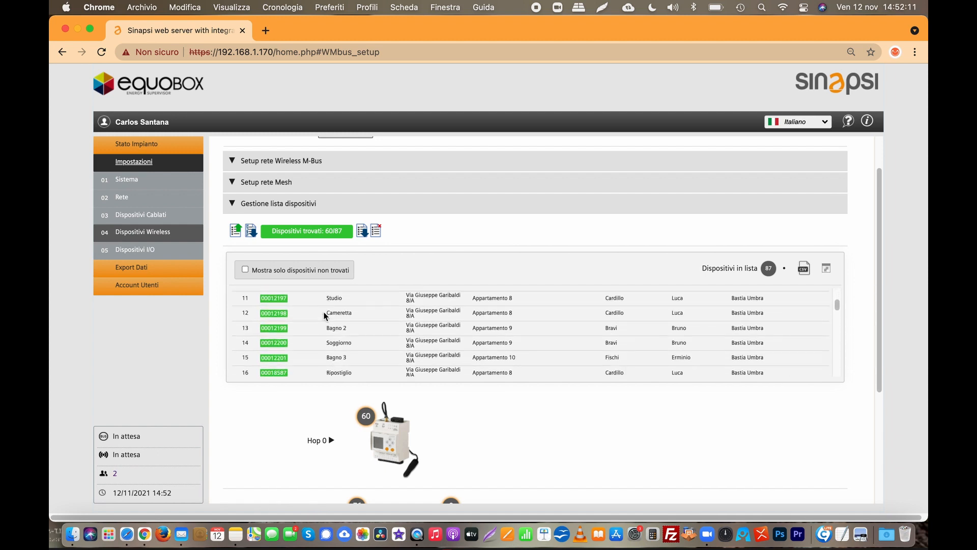
scroll(325, 317, down, 5)
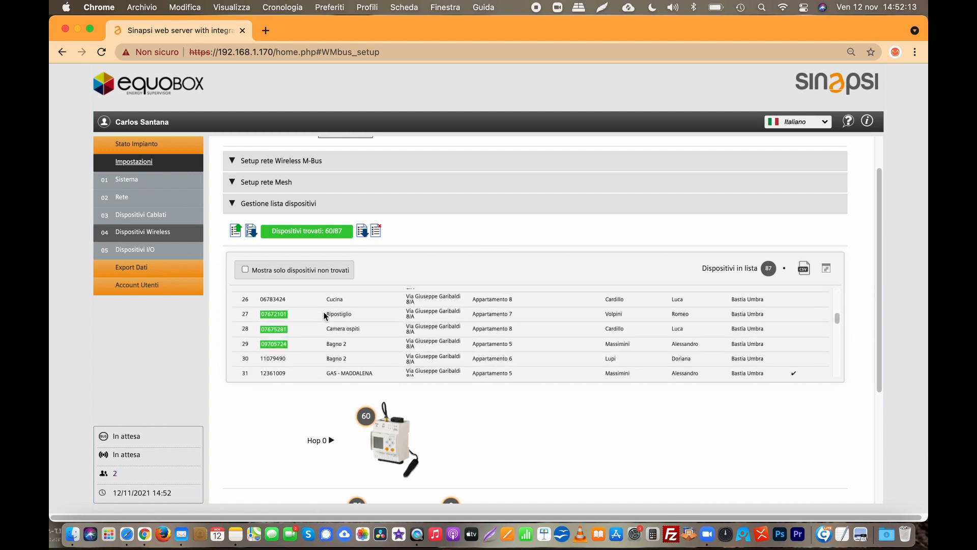
scroll(325, 317, down, 12)
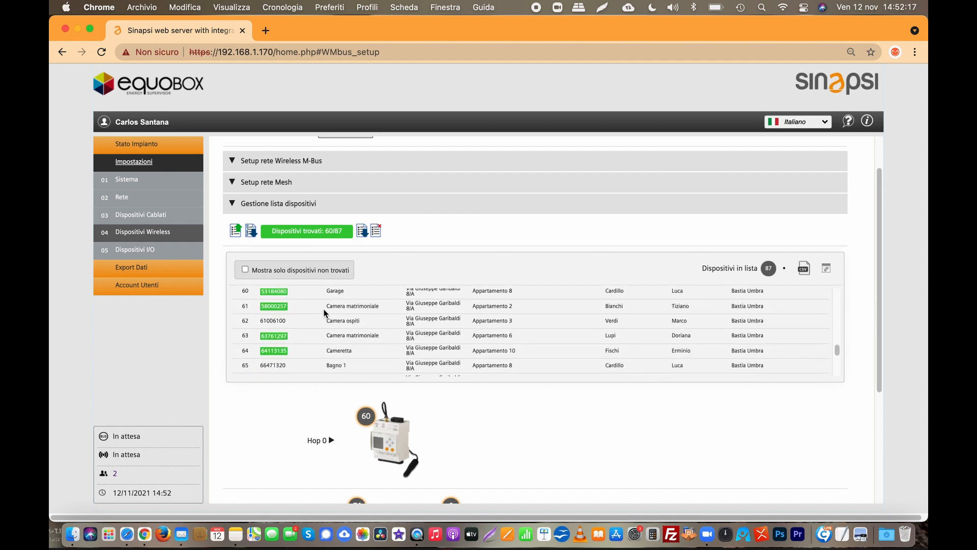
Step: Start the wireless device search using the device list and check the acquisition status
scroll(458, 226, up, 2)
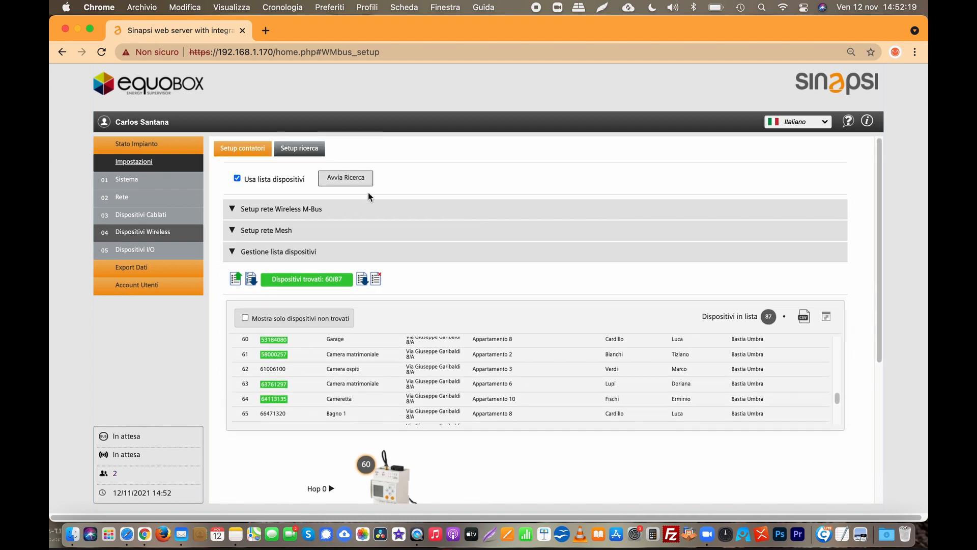
click(363, 179)
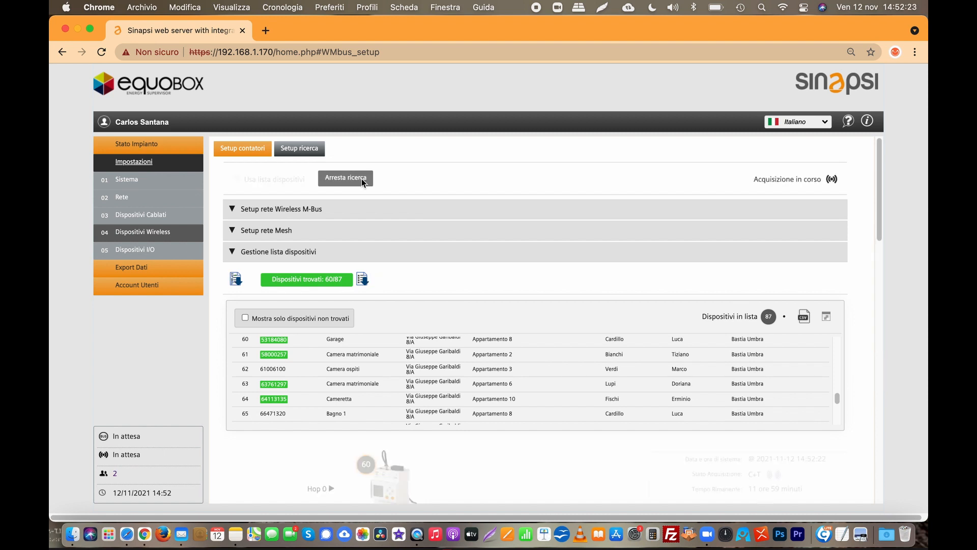
scroll(570, 314, down, 5)
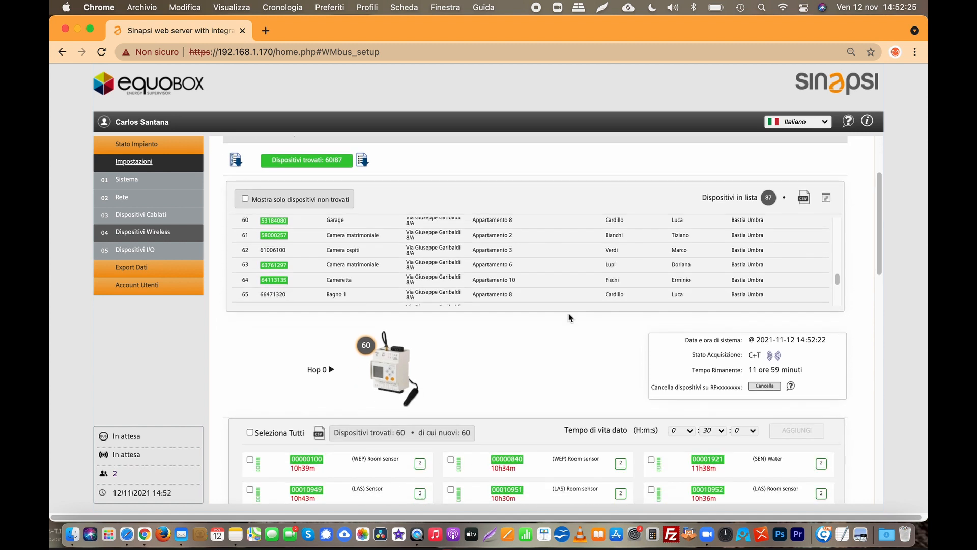
scroll(569, 315, down, 1)
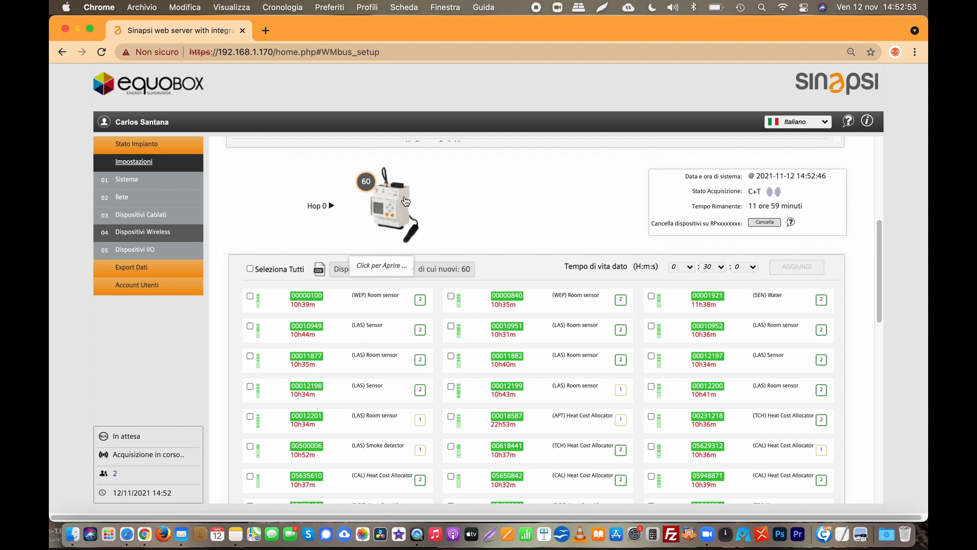
Step: Collapse the Hop 0 device list and examine the devices received by repeater RP17227037 at Hop 1
click(362, 183)
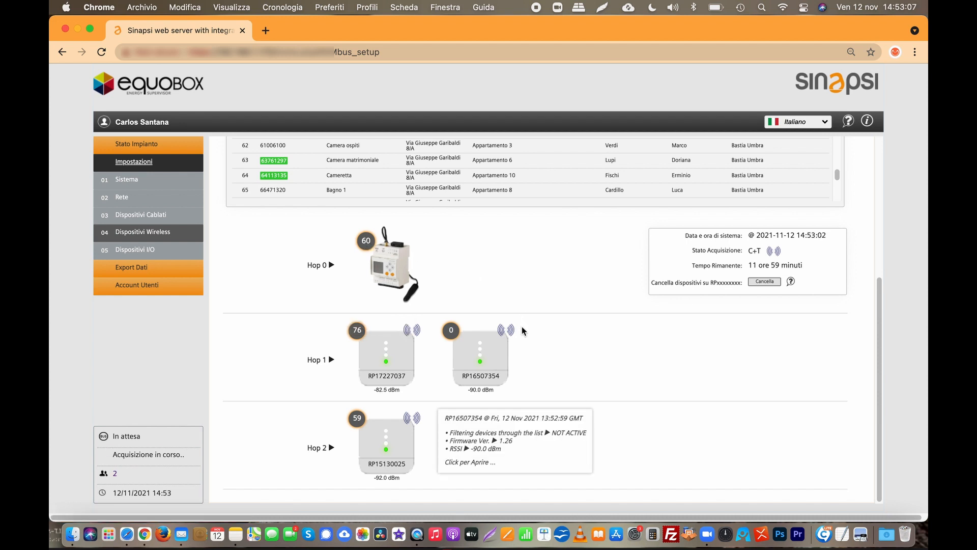
click(357, 332)
scroll(290, 420, down, 3)
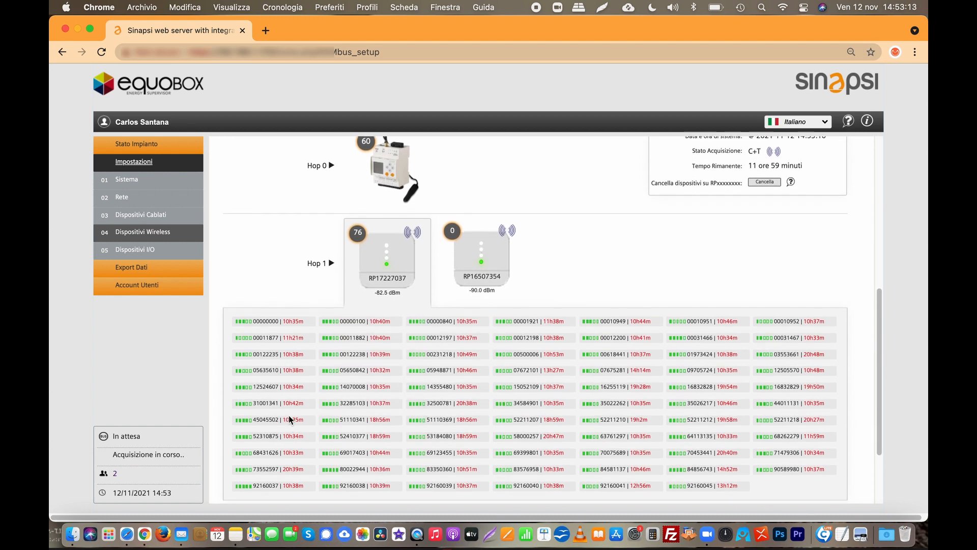
click(358, 230)
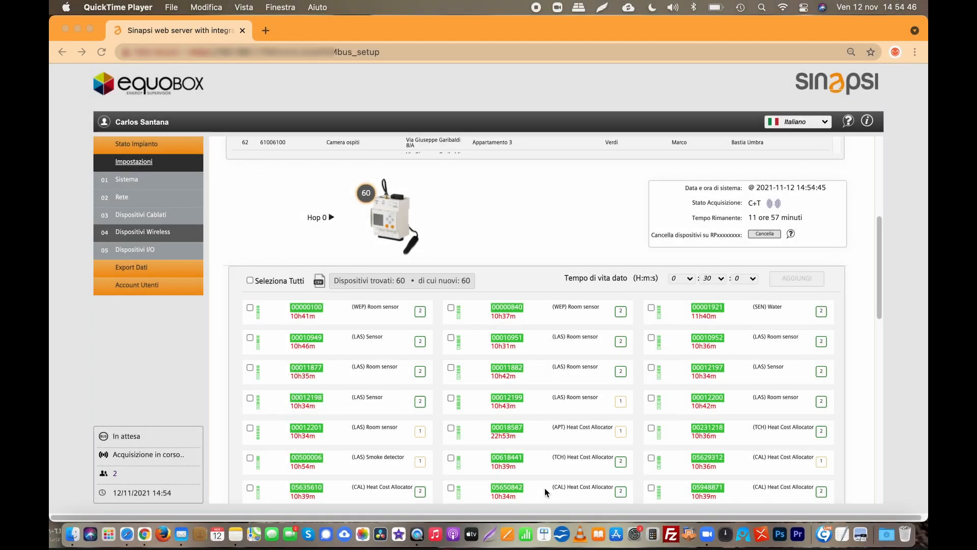
Step: Select all devices found by the Hop 0 receiver, add them to the system, and show the configured wireless meters
click(250, 282)
click(251, 282)
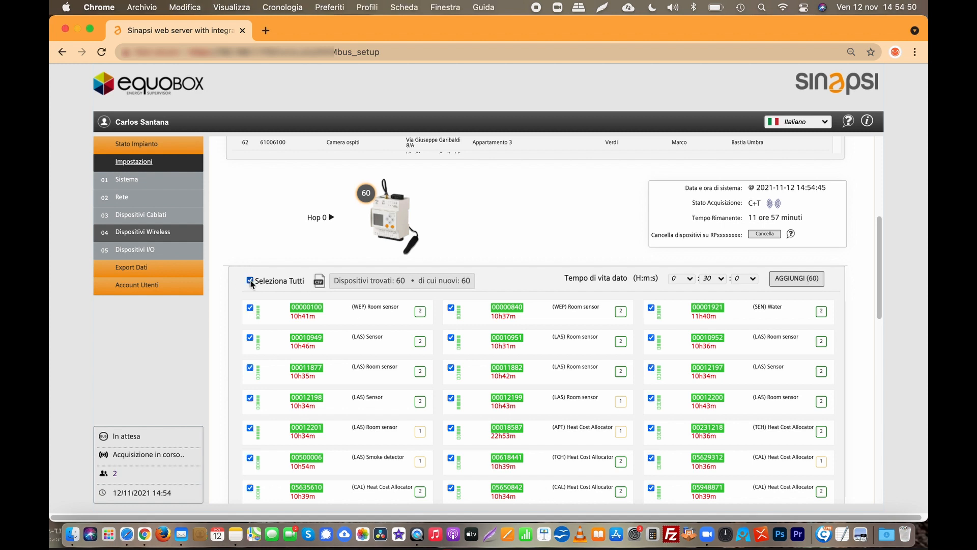
click(794, 277)
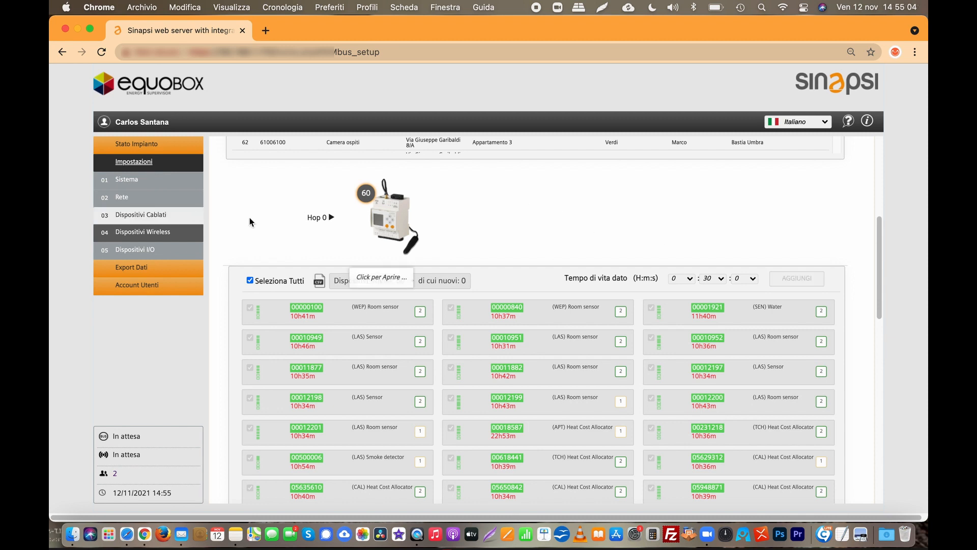
scroll(313, 196, up, 5)
click(243, 151)
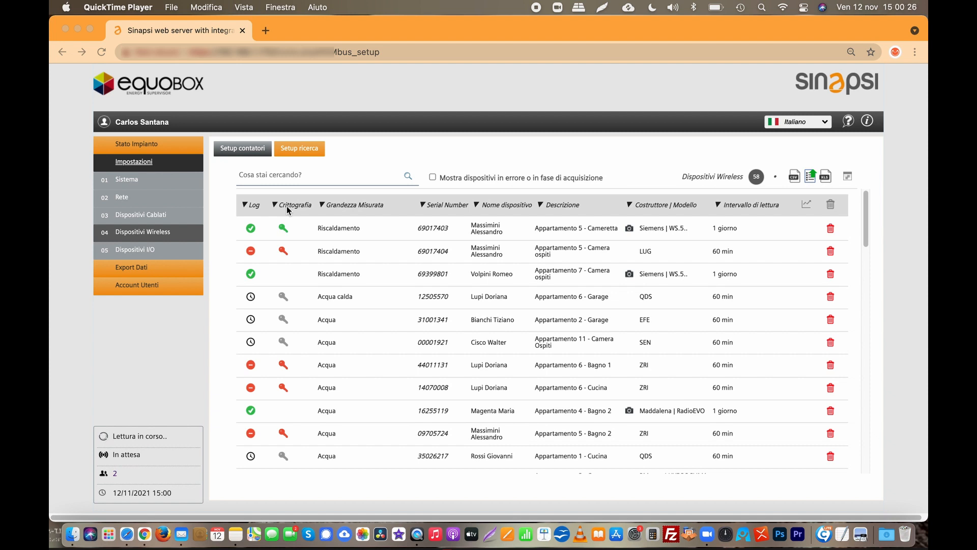
Step: Open the plant status of the wireless devices and examine the latest readings of the room sensor in Appartamento 9 - Bagno 2
click(147, 146)
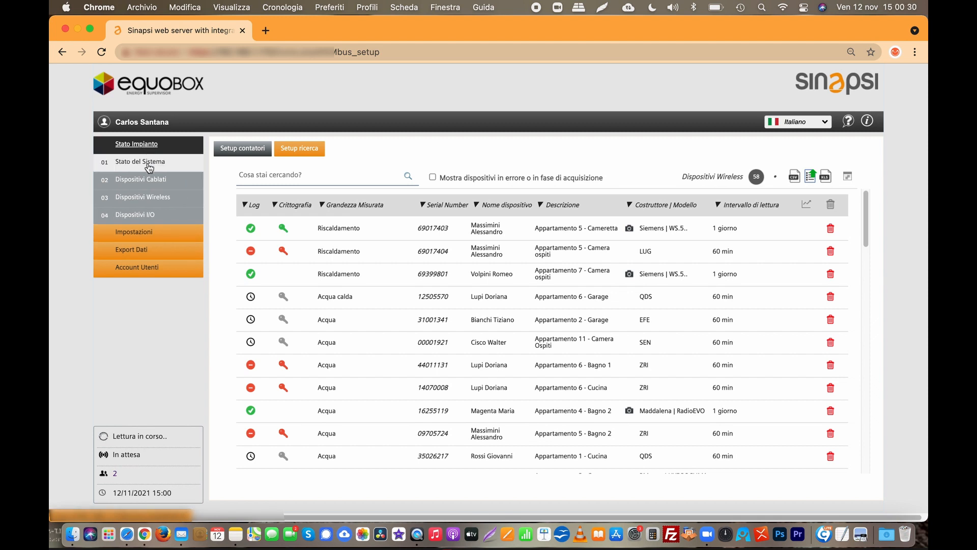
click(153, 198)
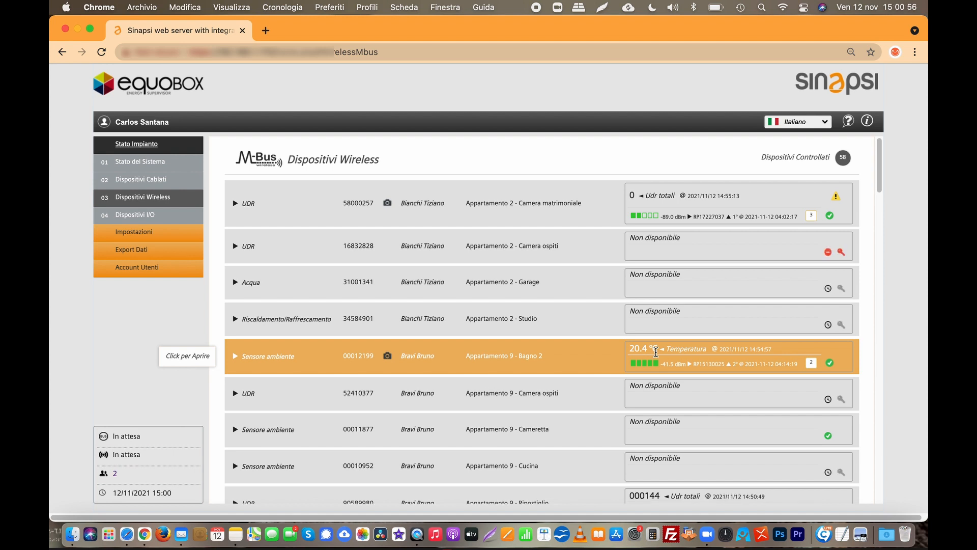
click(656, 352)
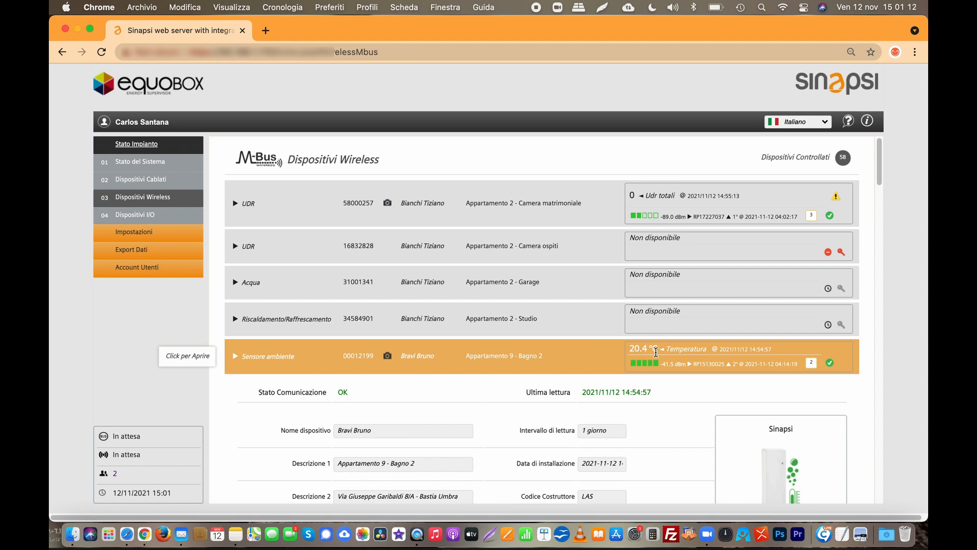
scroll(655, 352, down, 10)
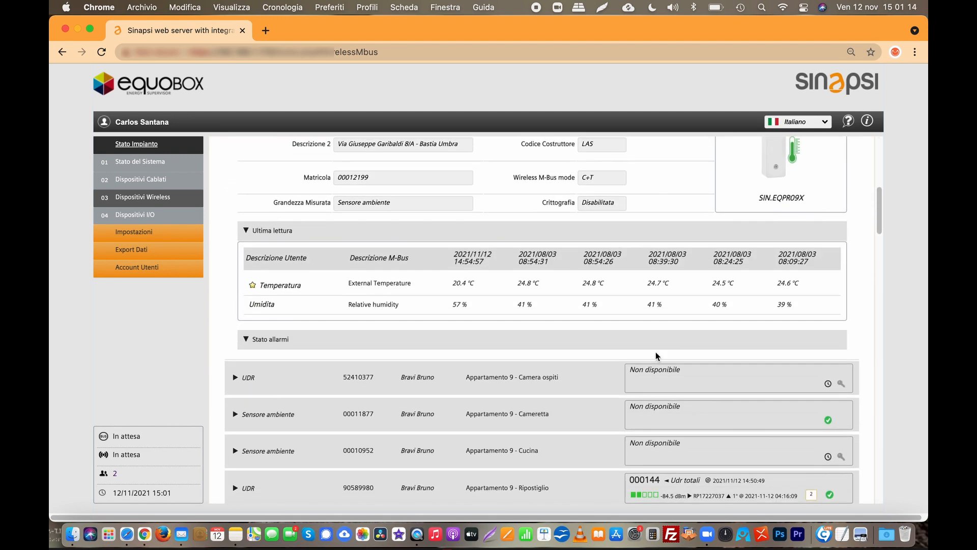